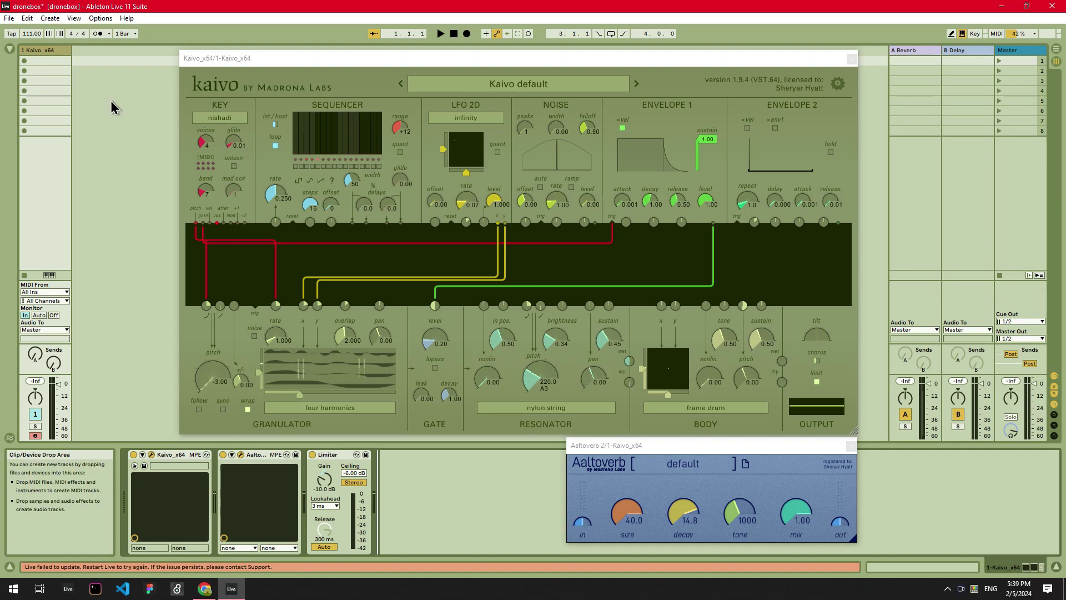
Turn up Kaivo's gate level and nudge the reverb tone up slightly
click(343, 71)
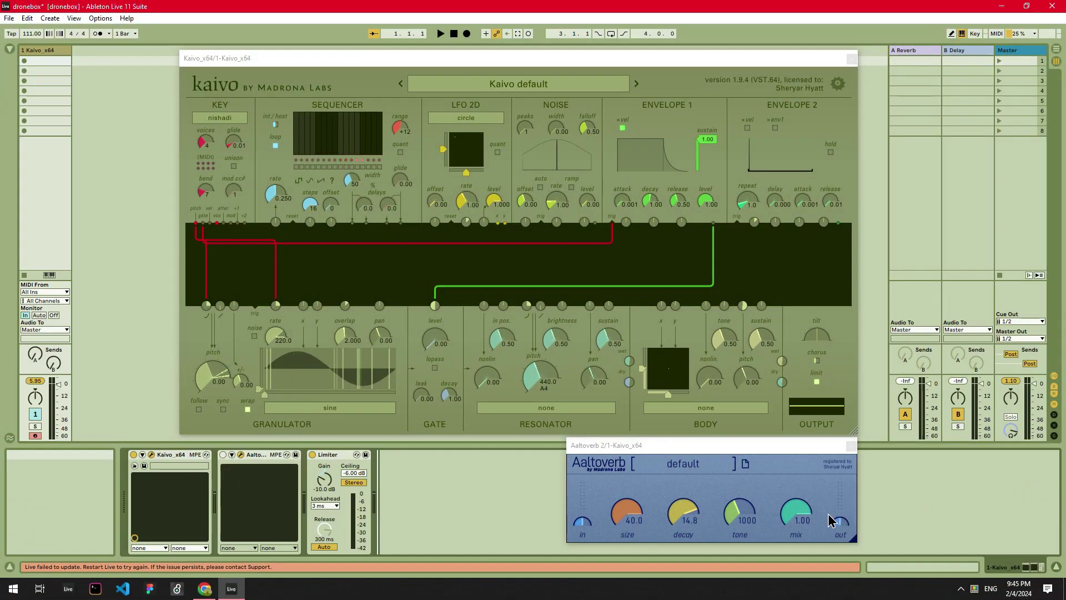
mouse_move(429, 347)
mouse_down()
mouse_move(425, 322)
mouse_move(425, 350)
mouse_up()
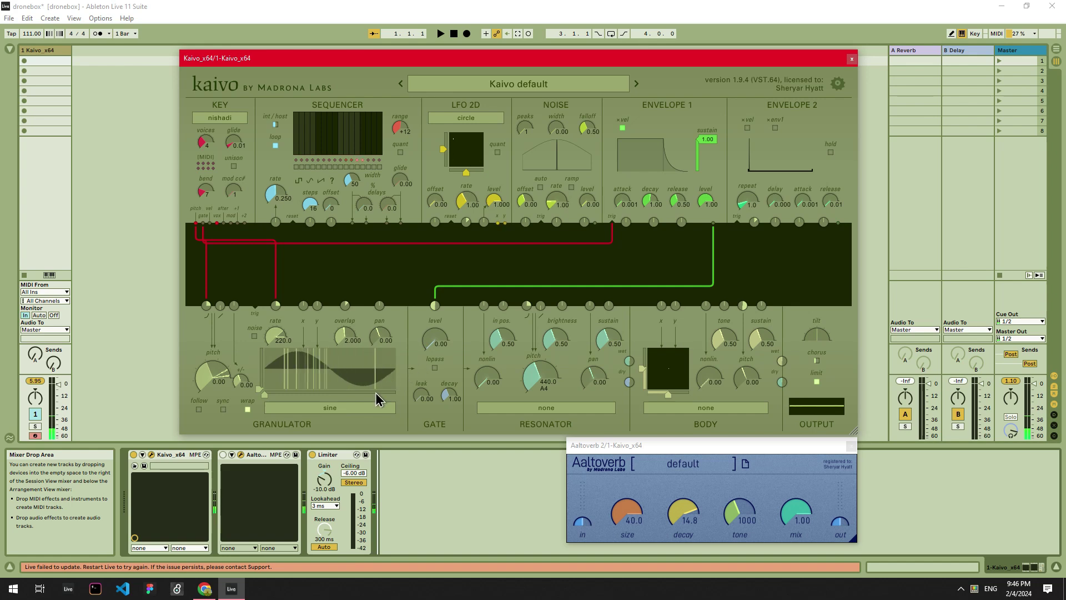
click(480, 465)
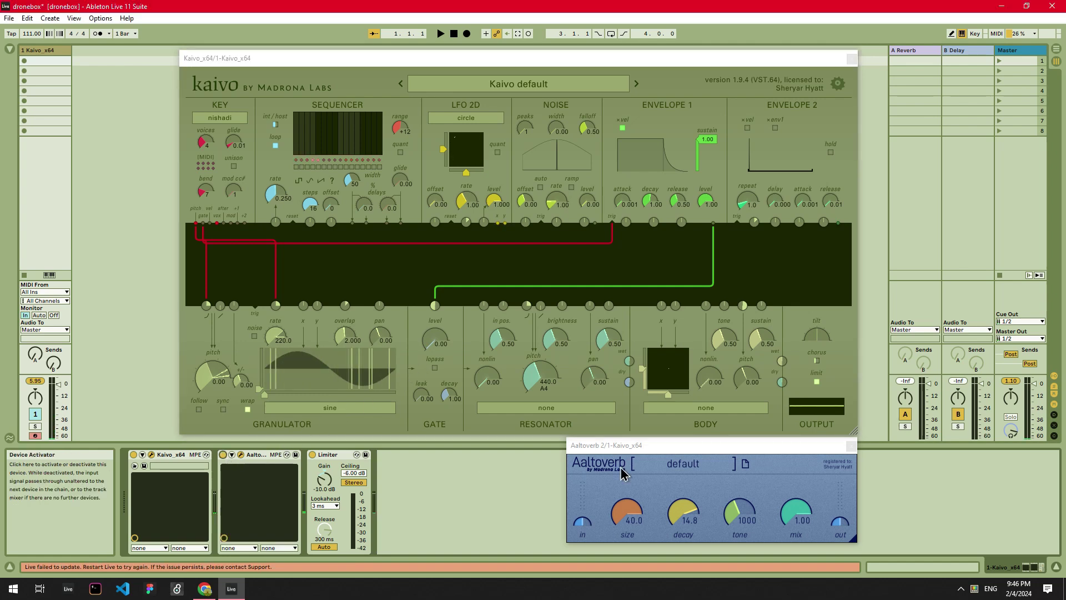
click(699, 449)
drag(728, 500, 729, 500)
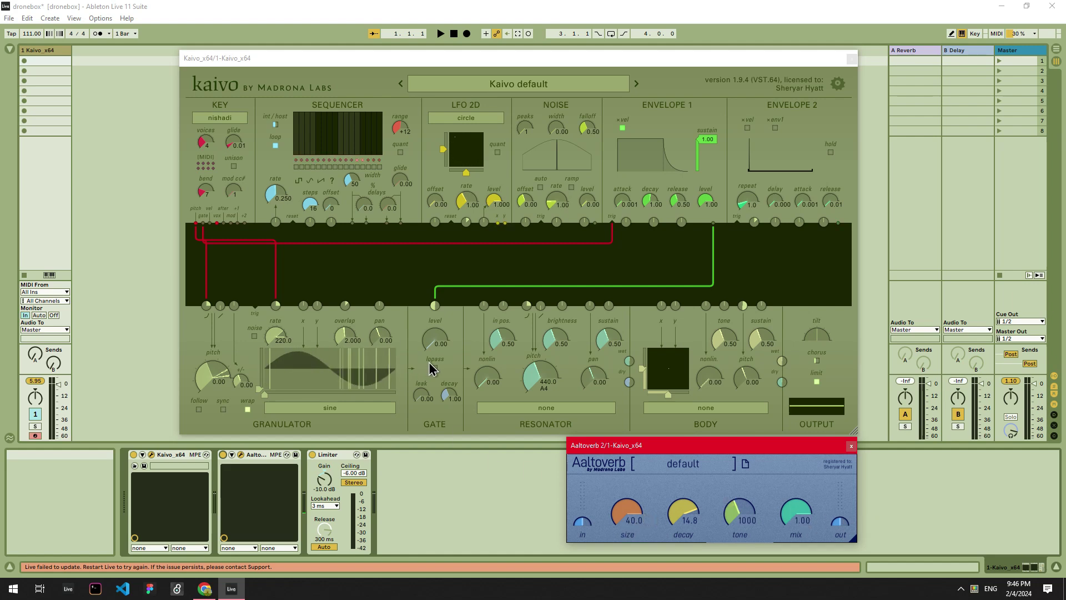
mouse_move(424, 348)
mouse_down()
mouse_move(425, 339)
mouse_move(424, 348)
mouse_up()
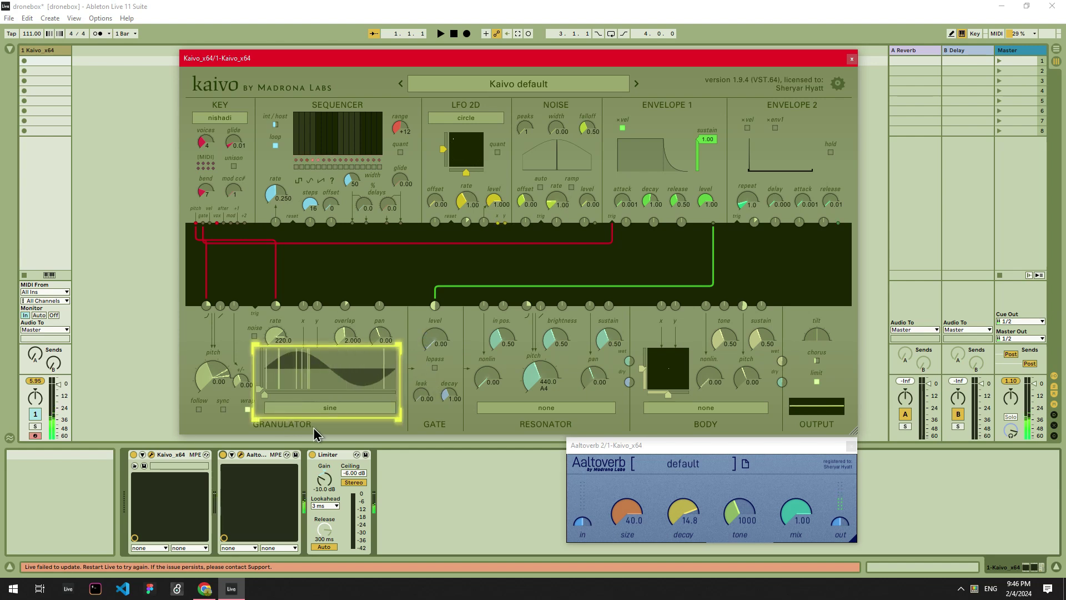
Load Oscillators > 'four harmonics' into the granulator and raise the gate level to 0.20
click(335, 410)
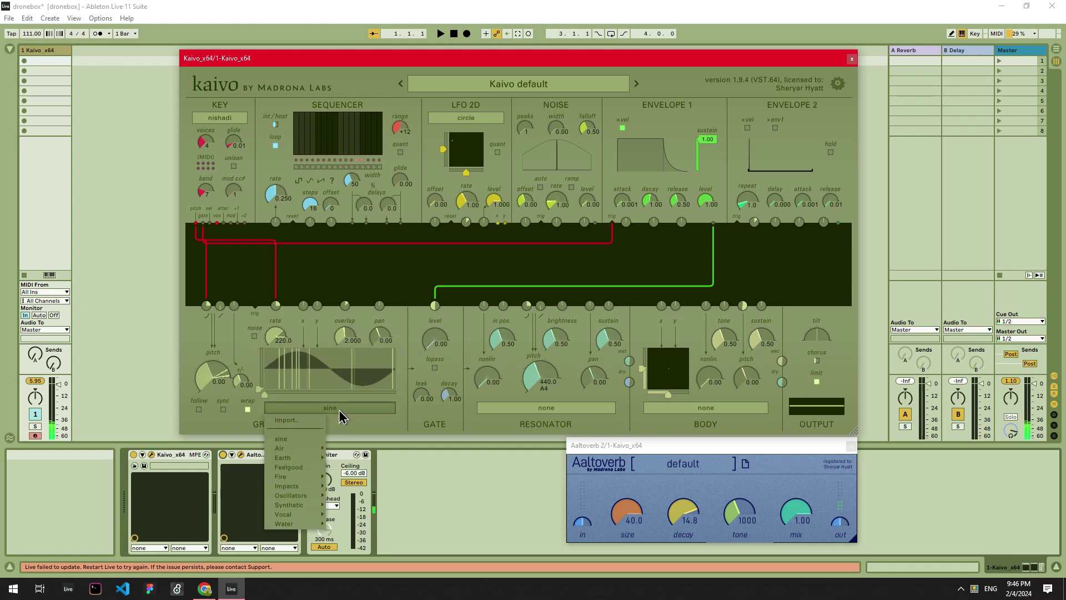
mouse_move(309, 496)
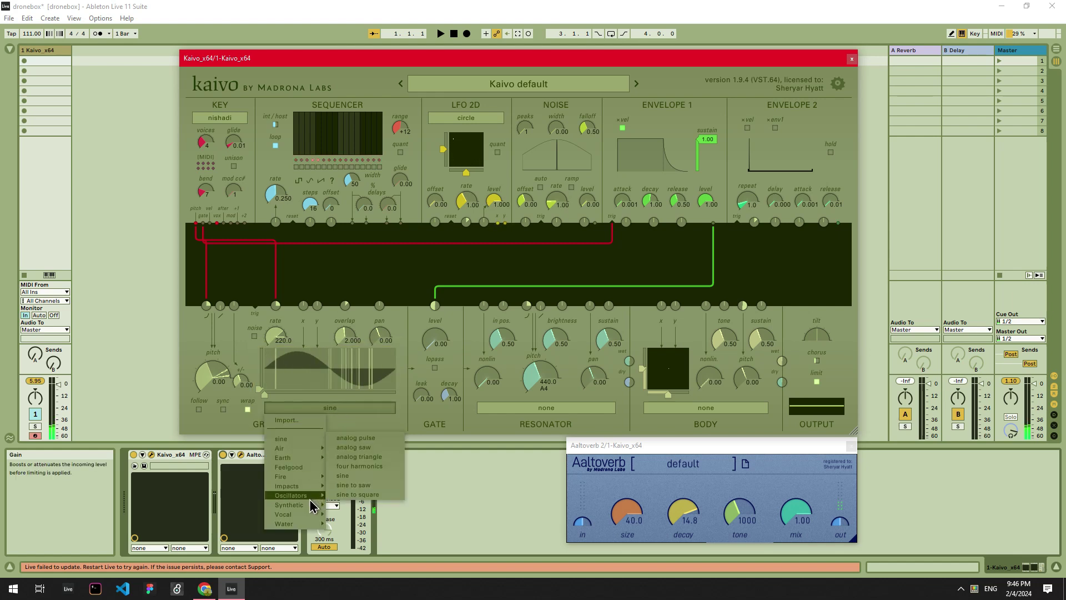
click(362, 467)
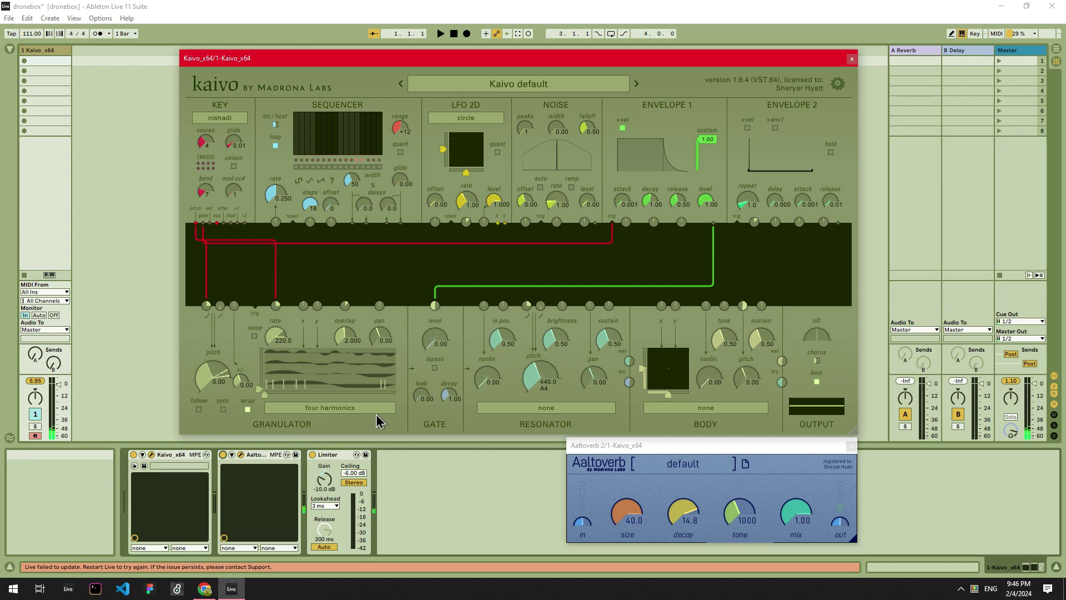
drag(426, 347, 427, 339)
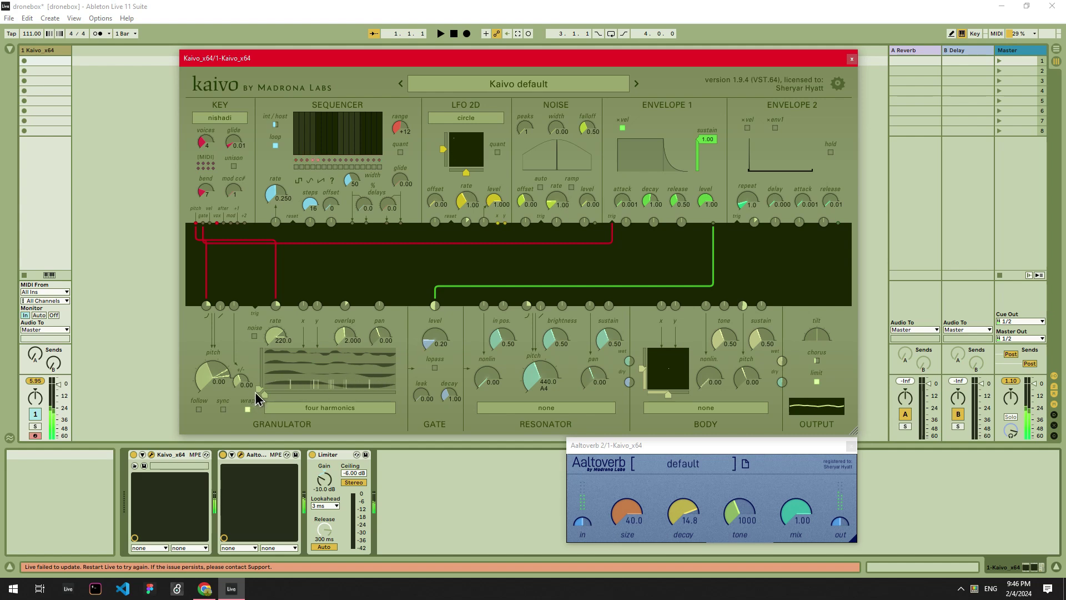
Shift the granulator position, set grain rate to 1.000 and drop granulator pitch to -1.00
drag(260, 389, 259, 368)
drag(276, 336, 276, 375)
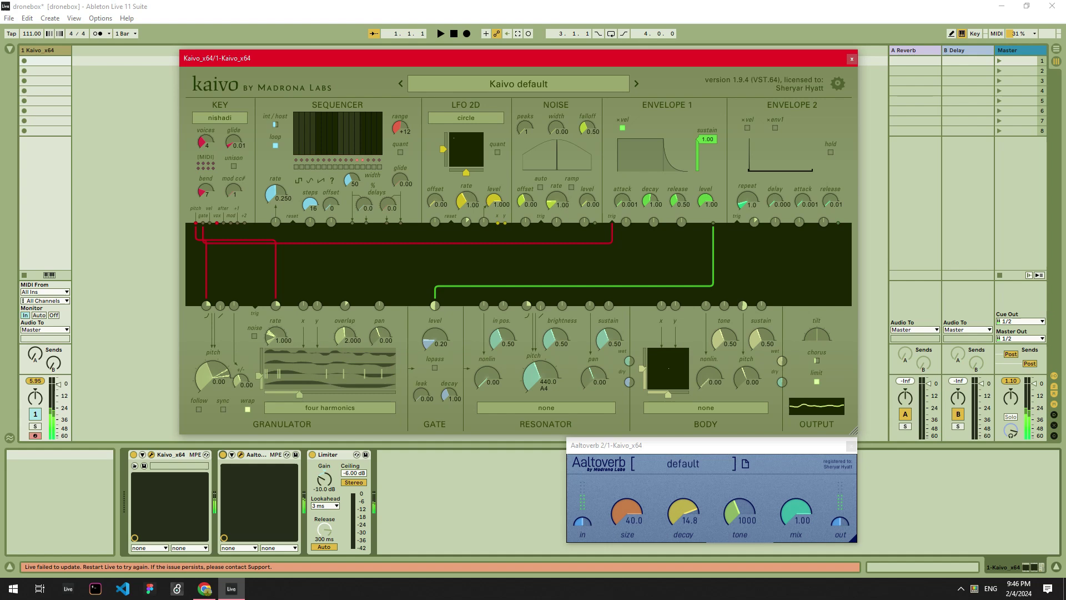
drag(212, 375, 259, 381)
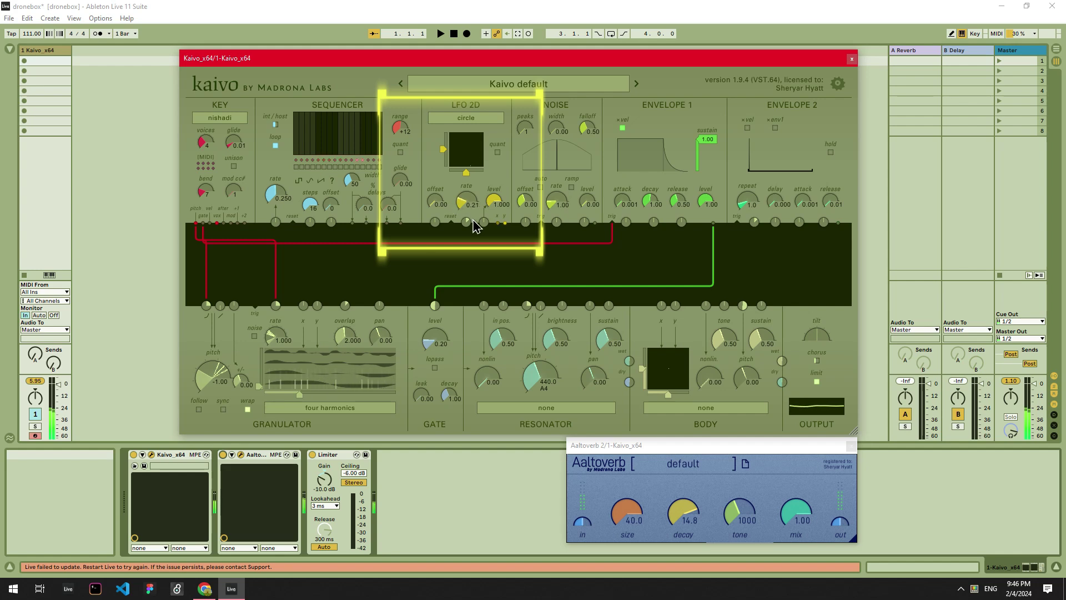
Patch LFO 2D x and y into grain x and y, slowing it to 0.06 with pitch -2.00
drag(498, 224, 305, 309)
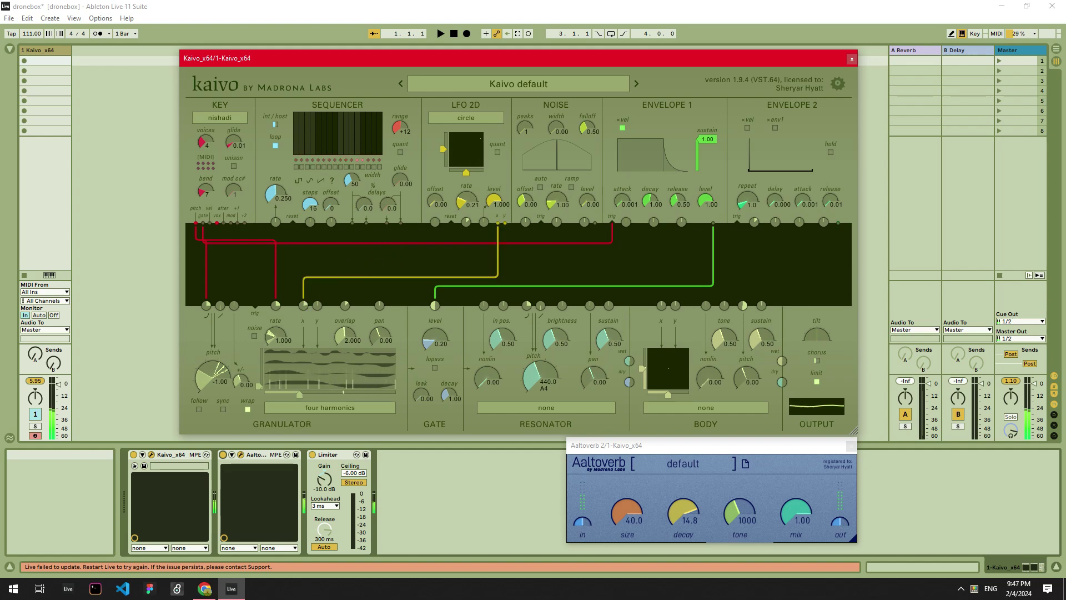
drag(504, 223, 317, 306)
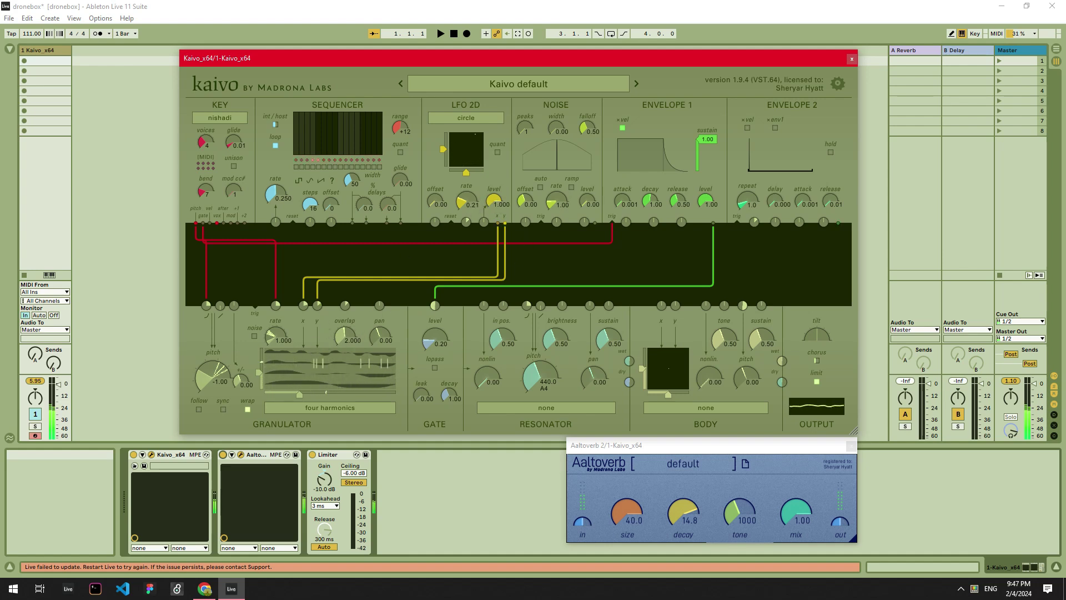
scroll(461, 205, down, 2)
scroll(225, 377, down, 2)
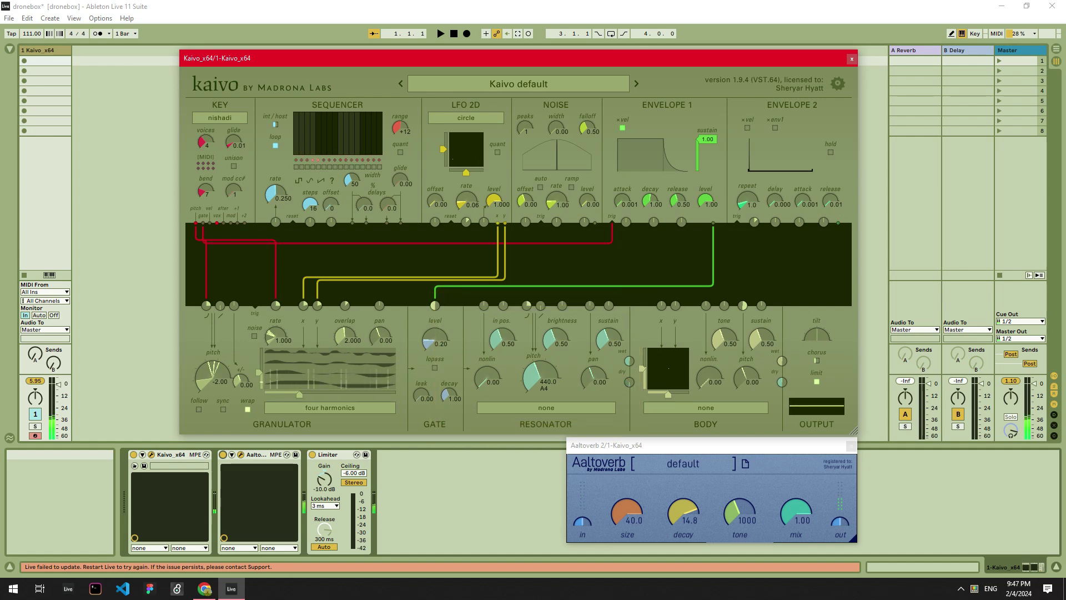
Set the resonator to nylon string at 220 A3, brightness 0.34 and sustain 0.33
click(542, 408)
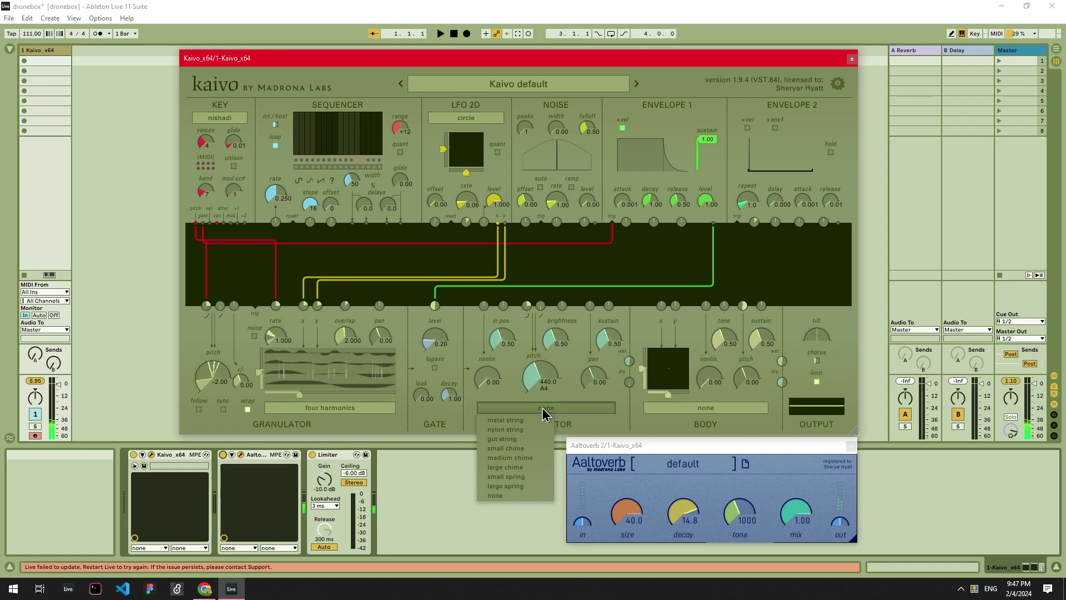
click(534, 428)
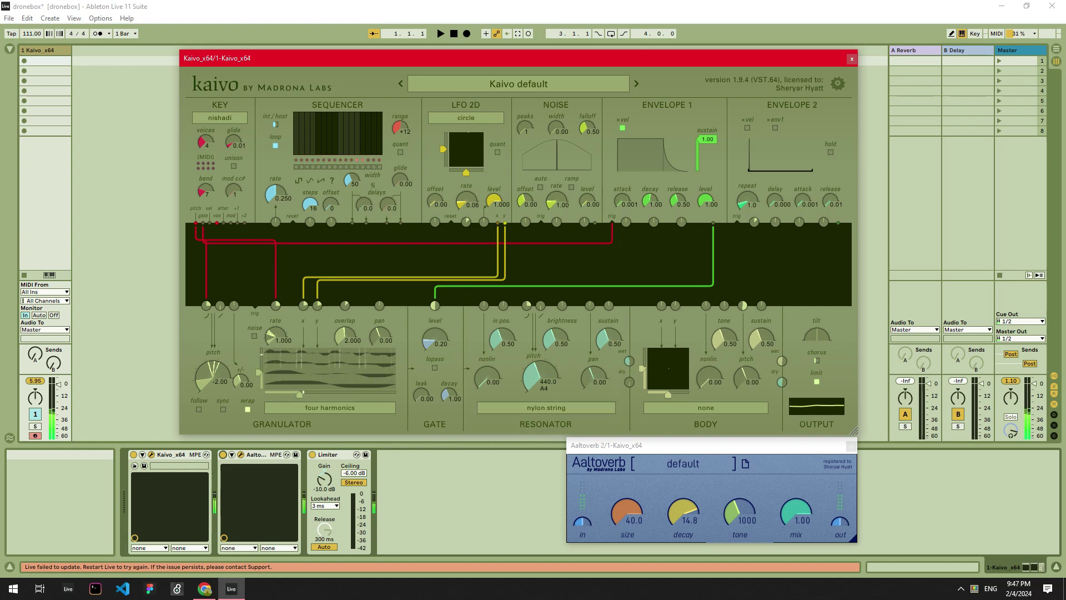
drag(549, 337, 608, 340)
drag(534, 371, 529, 374)
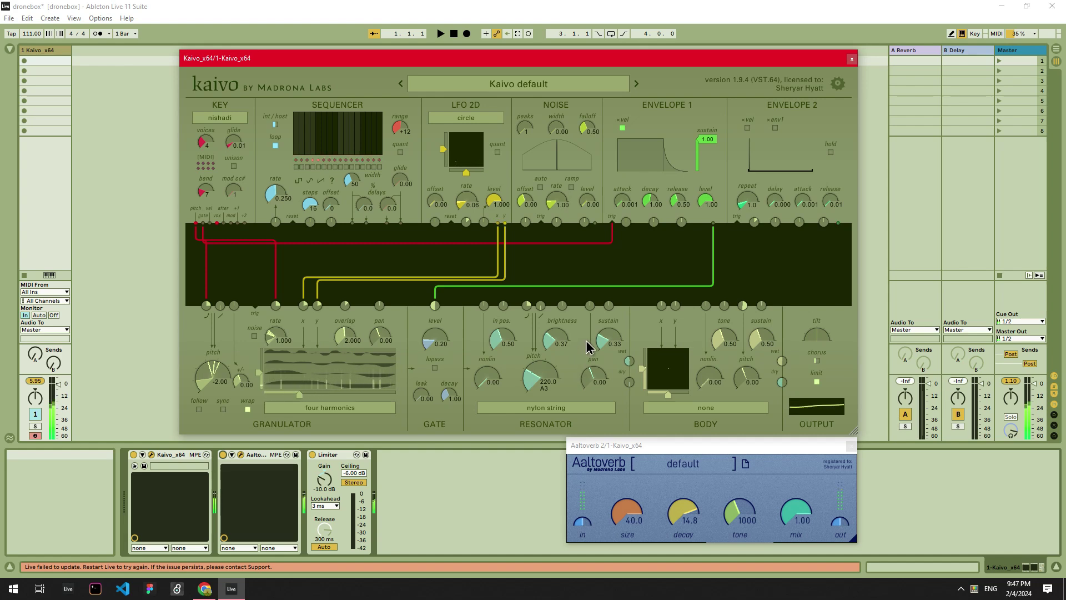
drag(548, 340, 548, 343)
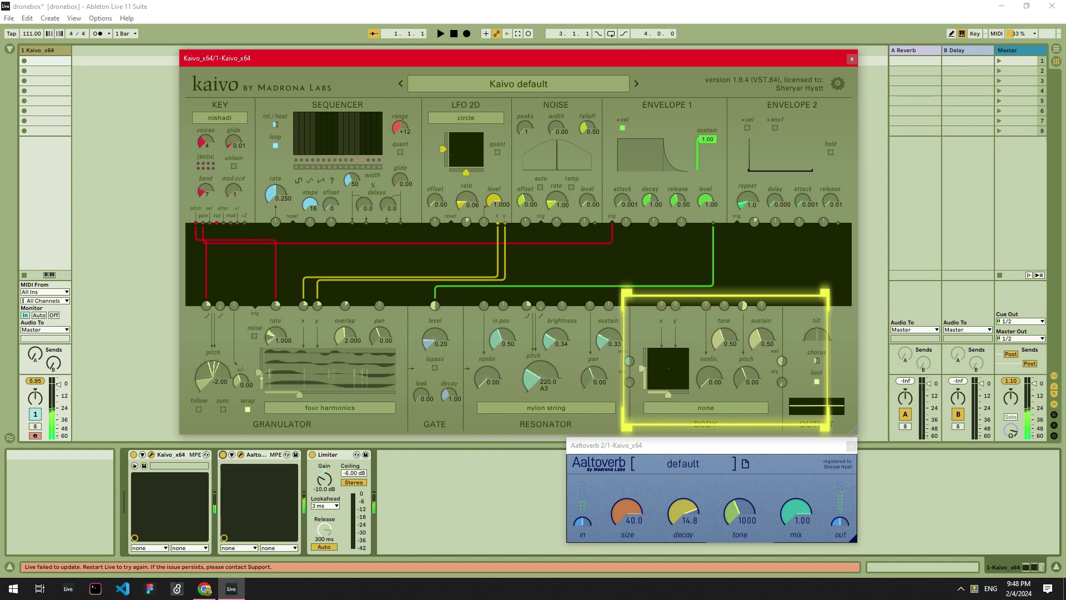
Choose the frame drum body and drop the resonator pitch to 110 A2
click(705, 408)
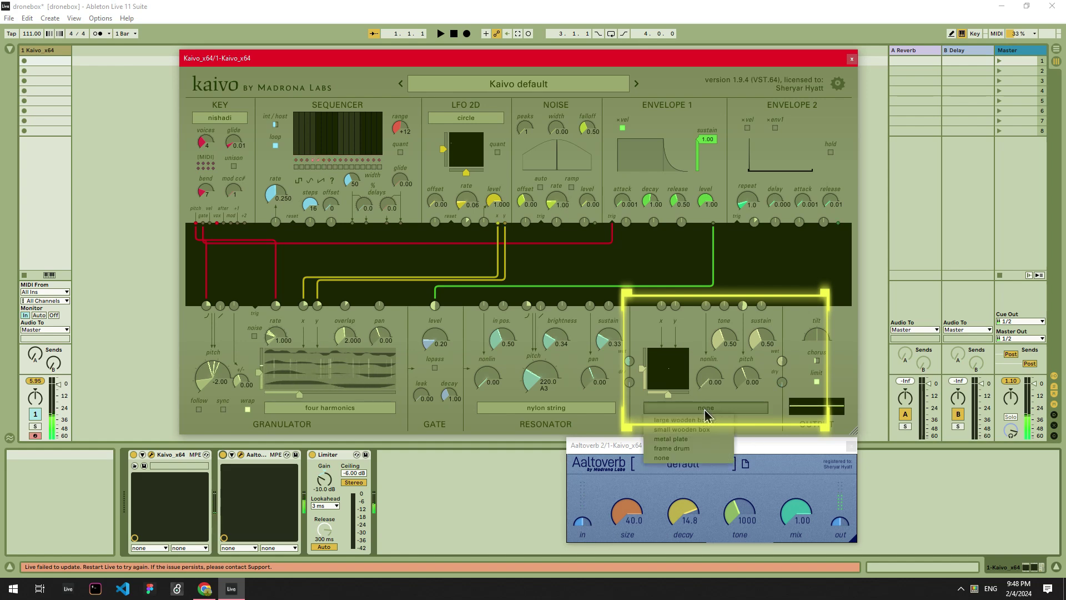
click(699, 448)
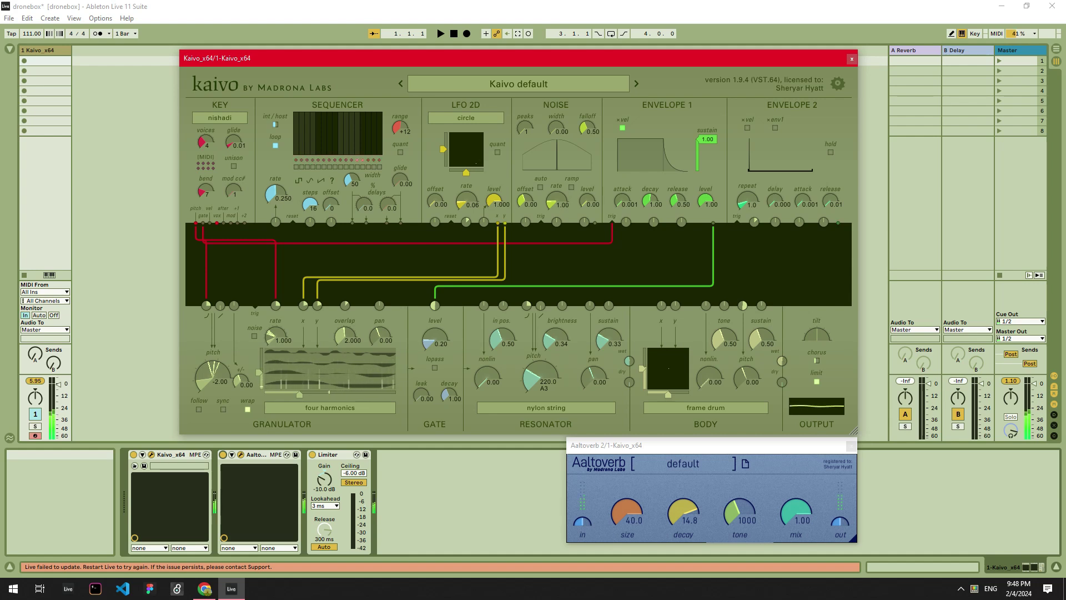
drag(530, 386, 528, 381)
Drop the granulator pitch to -3.00 and turn up the Output wet amount
drag(210, 388, 221, 395)
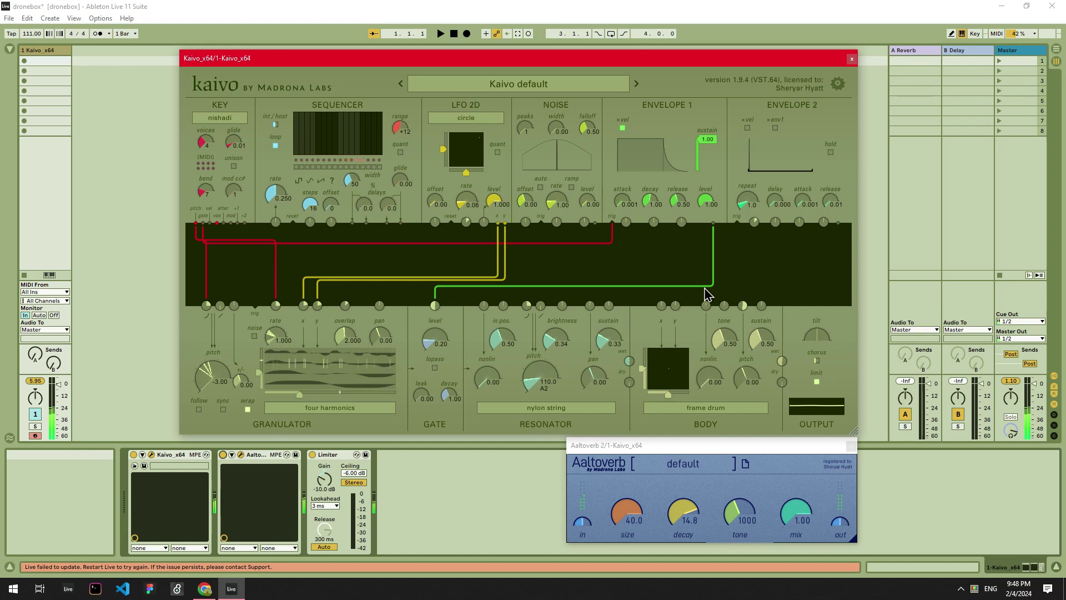
drag(783, 362, 782, 351)
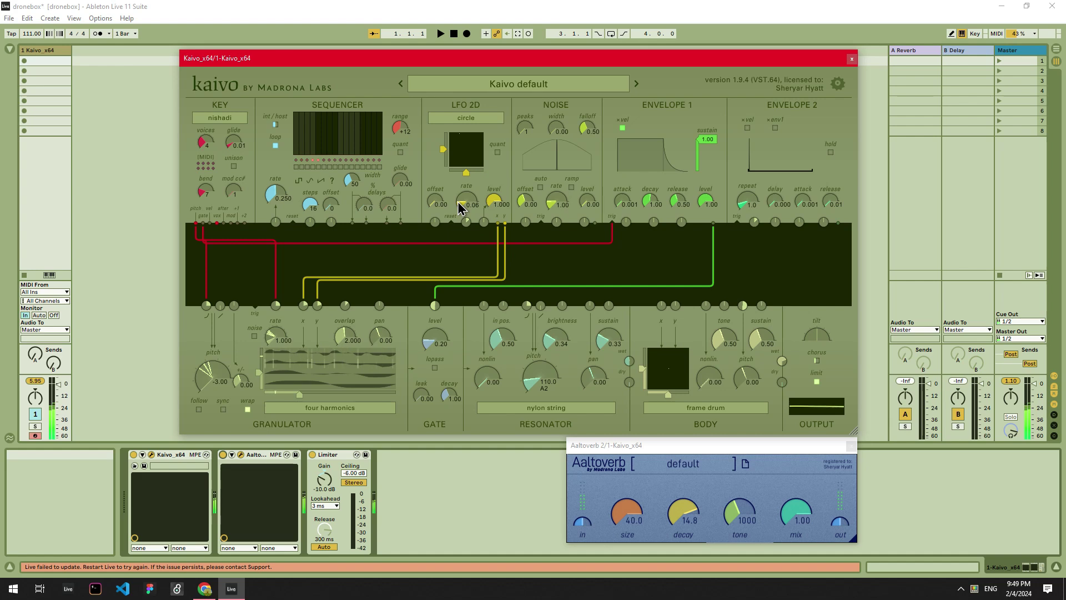
Slow the LFO 2D to 0.07, switch its shape to infinity, and retune the resonator pitch
scroll(455, 201, down, 2)
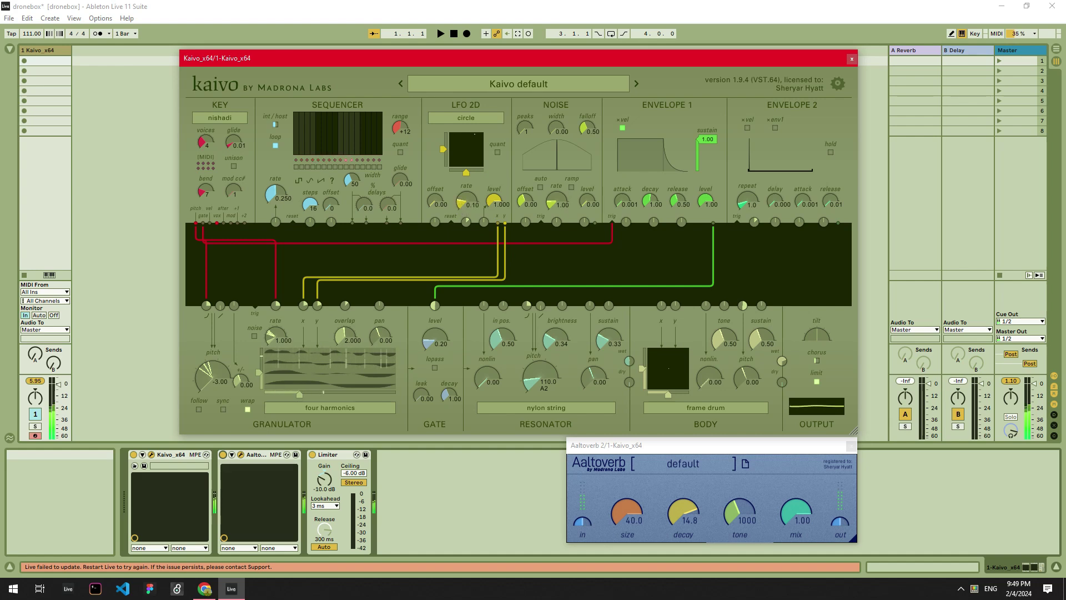
click(467, 117)
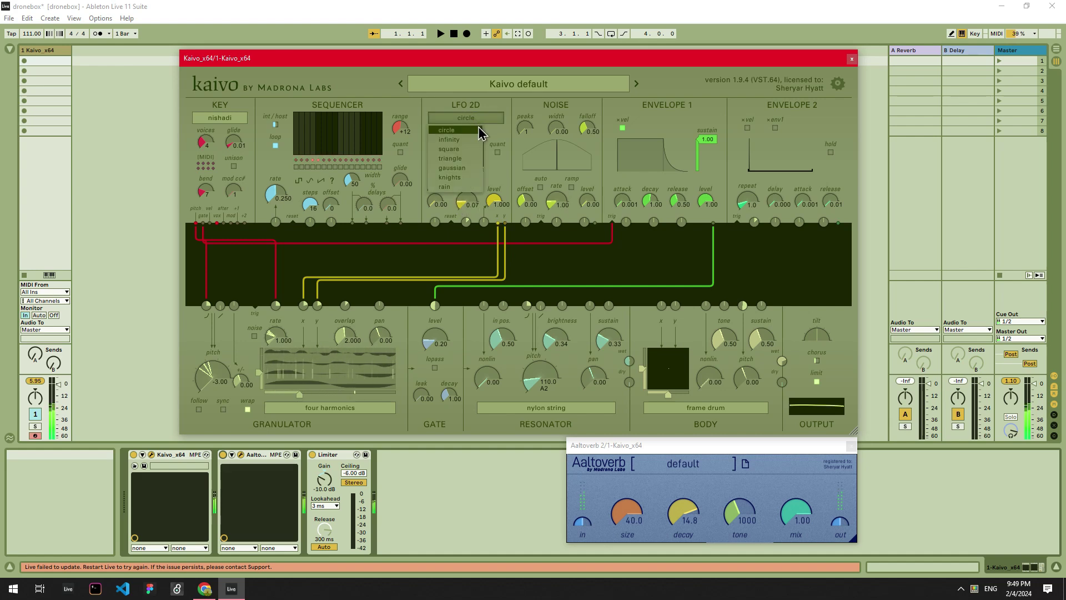
click(466, 146)
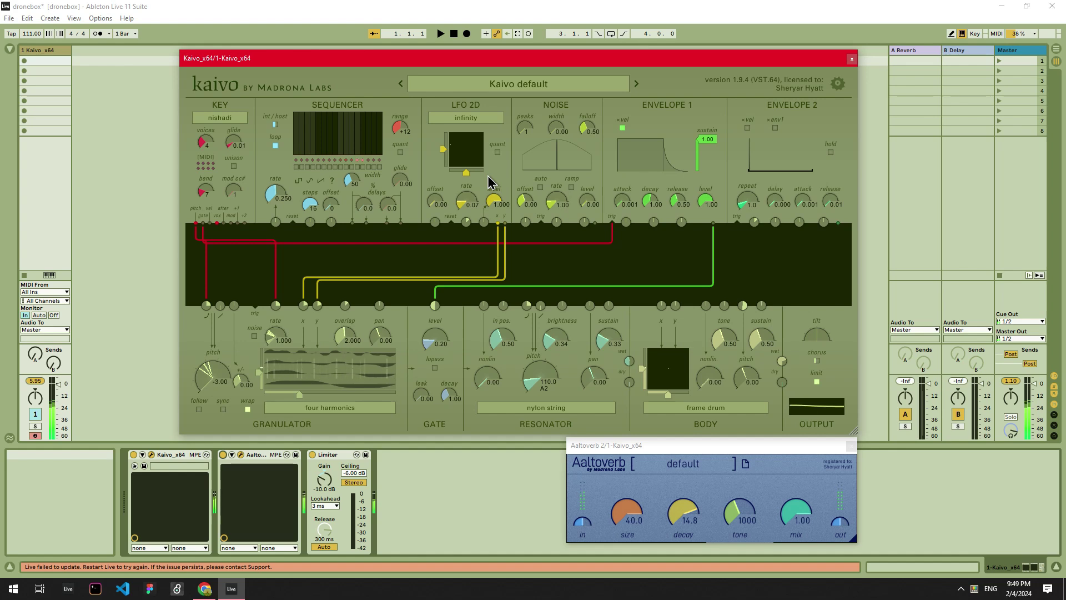
drag(539, 365, 583, 305)
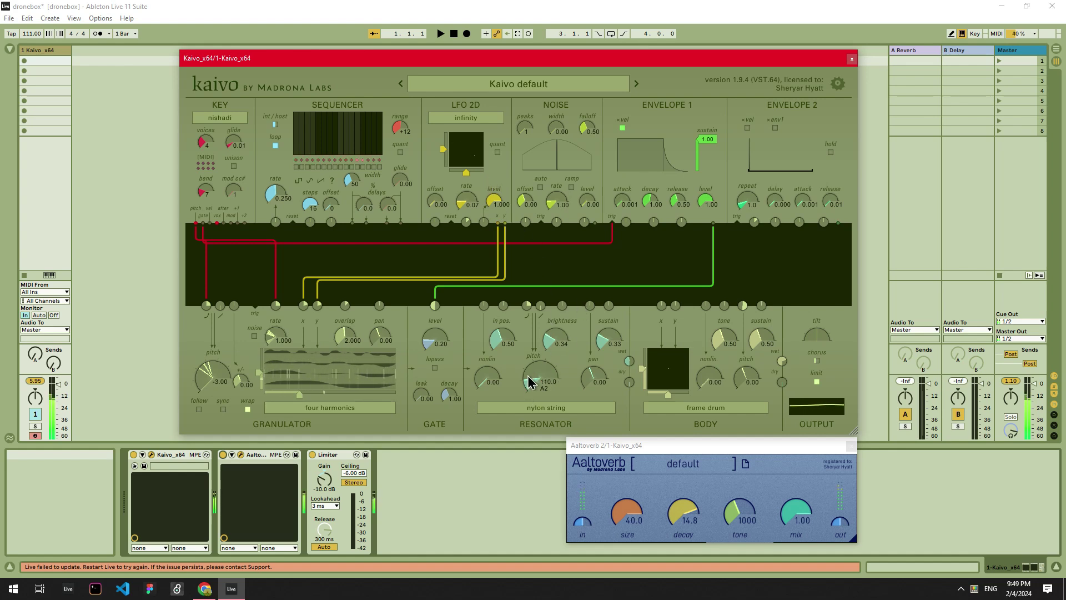